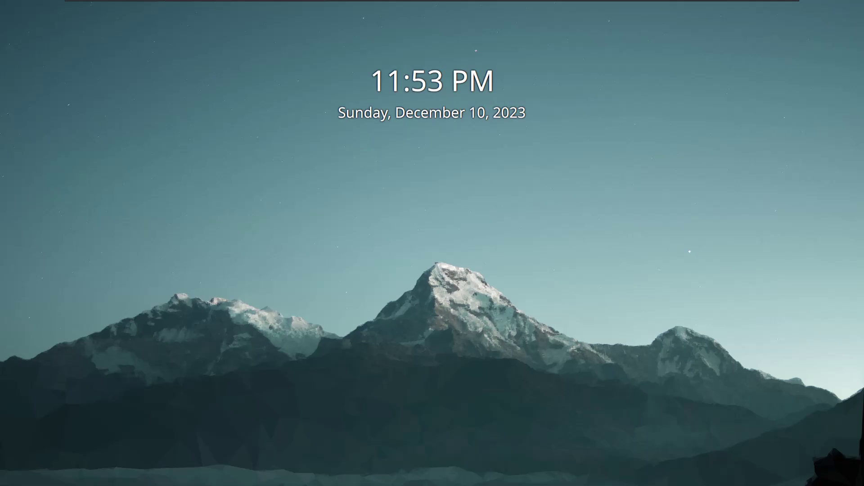
Step: Switch back to the Firefox window showing the SingleFile Download Nobara page
key(alt+Tab)
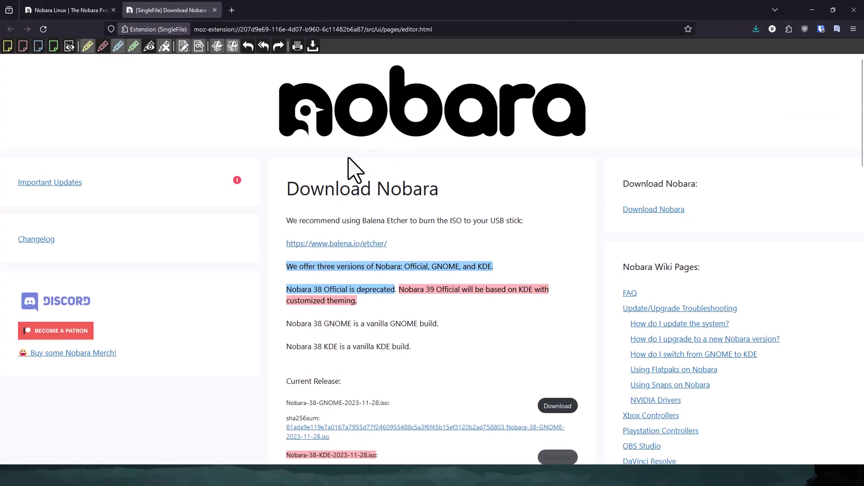
scroll(390, 207, down, 1)
scroll(390, 207, up, 1)
Step: Highlight the word 'deprecated' in pink with the SingleFile highlighter, then close the Nobara Linux tab
scroll(270, 347, down, 2)
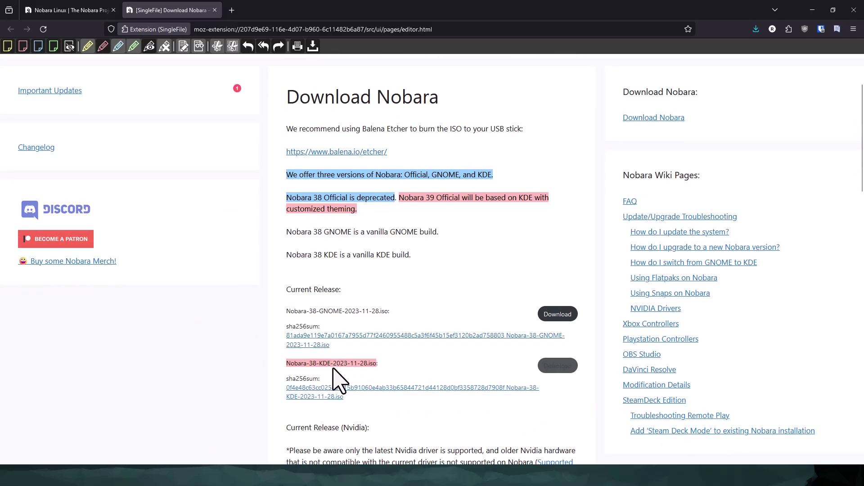
scroll(331, 367, up, 2)
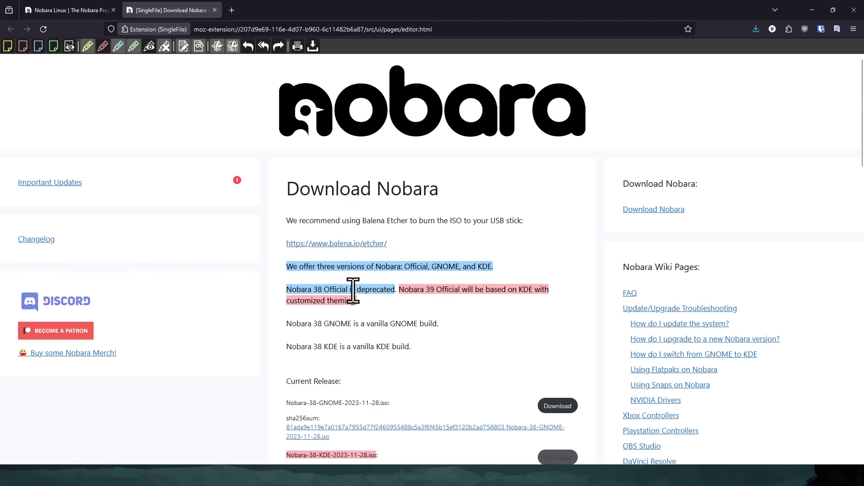
drag(357, 290, 392, 290)
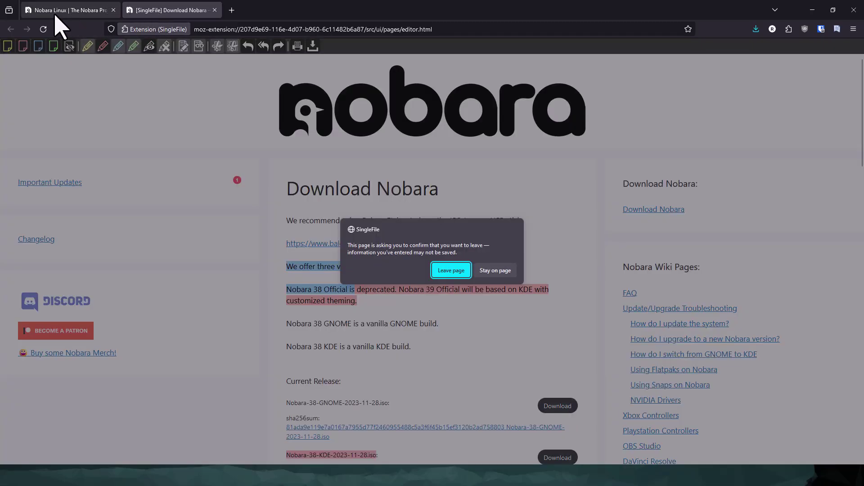
middle_click(61, 14)
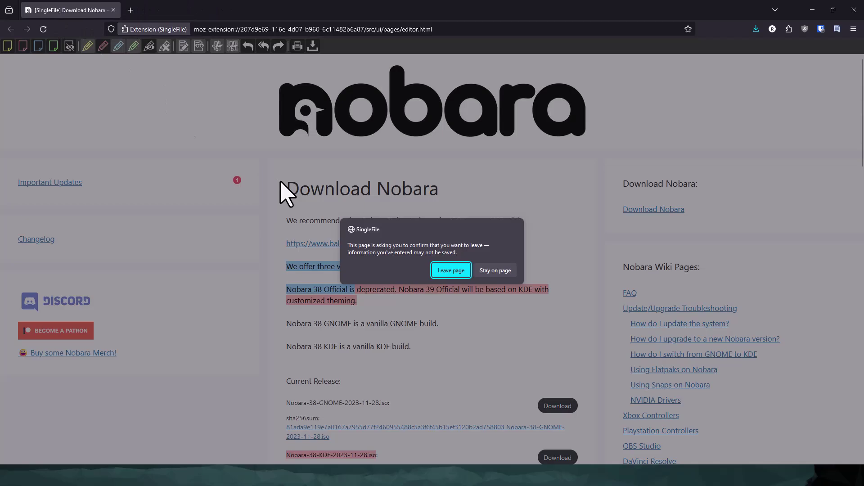
Step: Unlock the session with the account password and move the Nobara Welcome window slightly right and down
key(super+l)
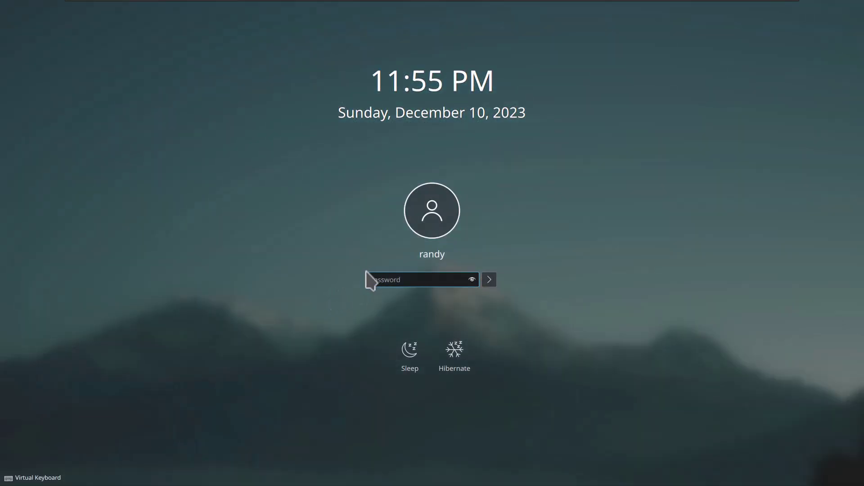
key(Return)
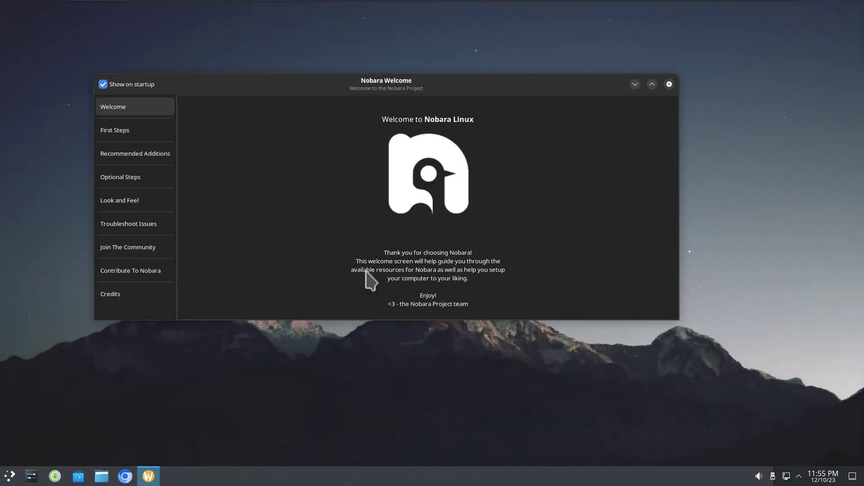
drag(476, 85, 477, 117)
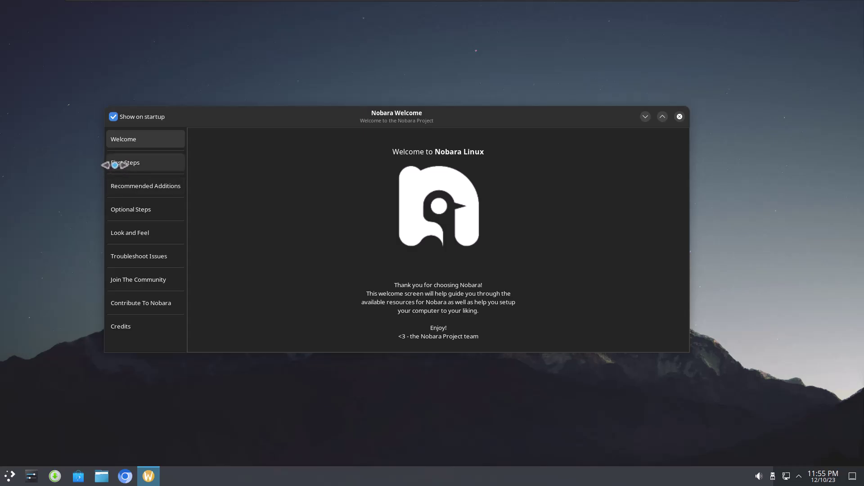
Step: Visit the First Steps, Recommended Additions and Optional Steps pages in the Nobara Welcome sidebar
click(138, 162)
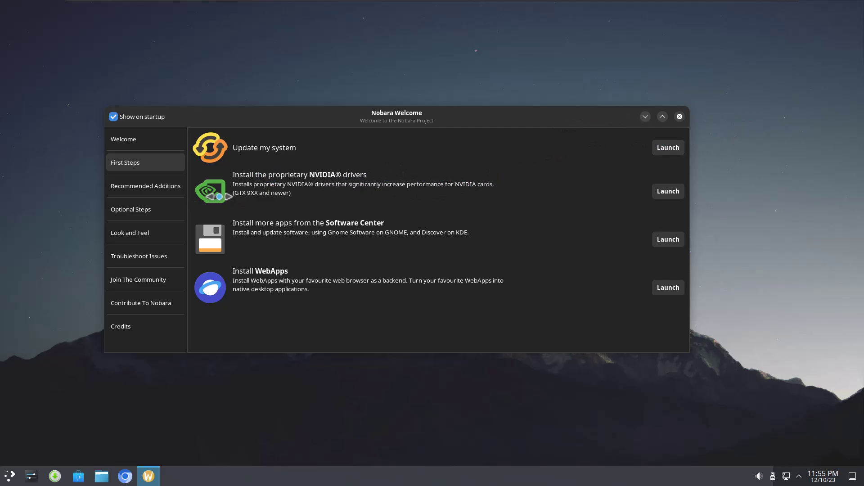
click(121, 180)
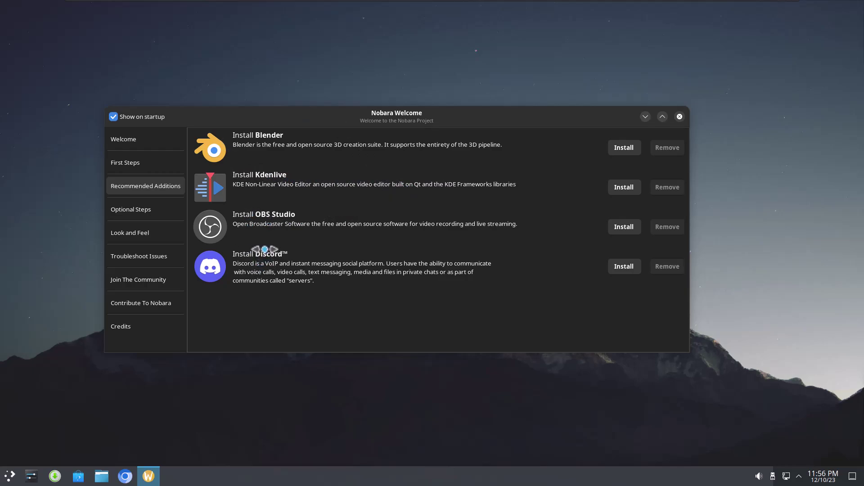
click(150, 211)
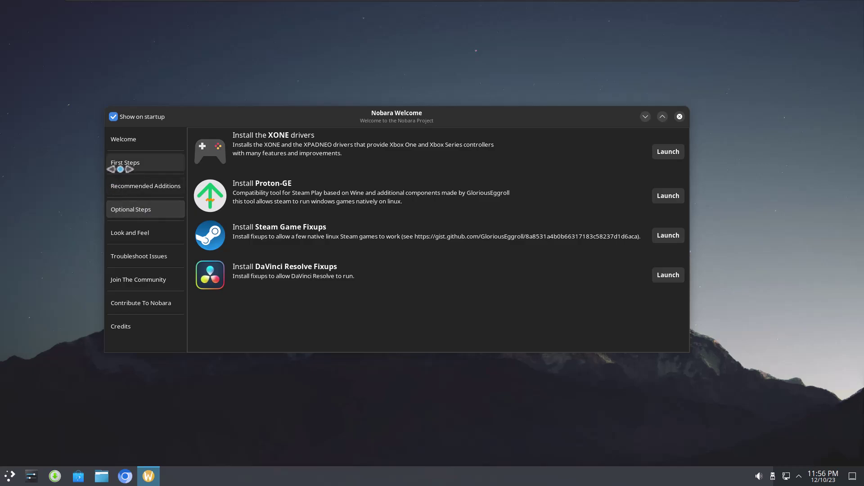
Step: Browse the Look and Feel, Troubleshoot Issues, Join The Community, Contribute To Nobara and Credits pages
click(118, 226)
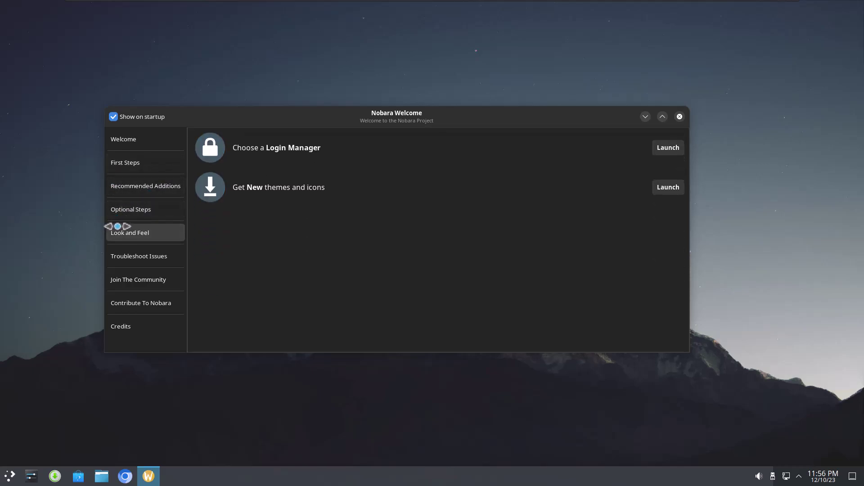
click(123, 248)
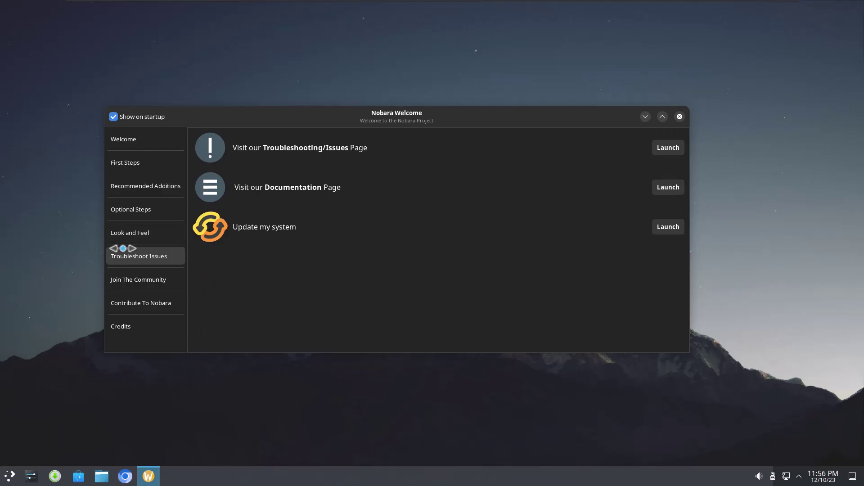
click(131, 278)
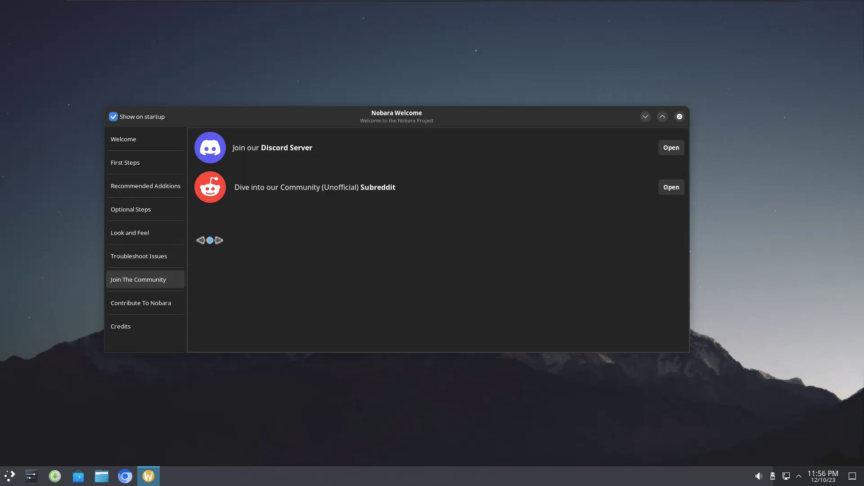
click(144, 302)
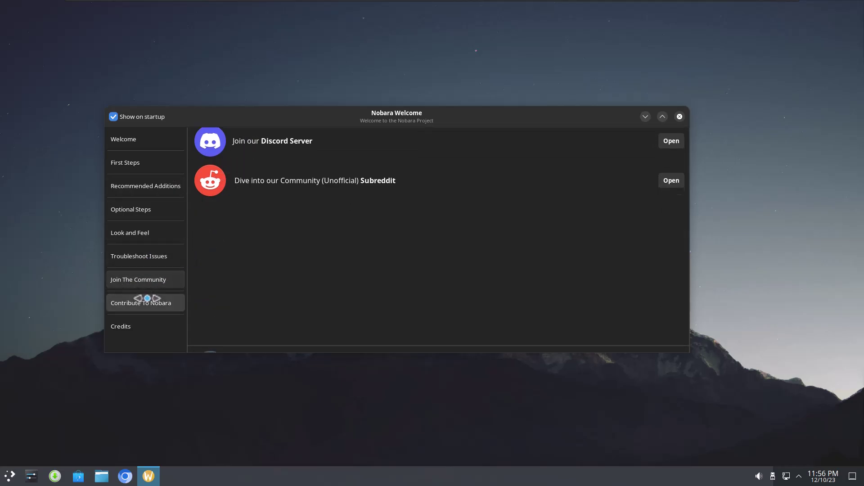
click(138, 321)
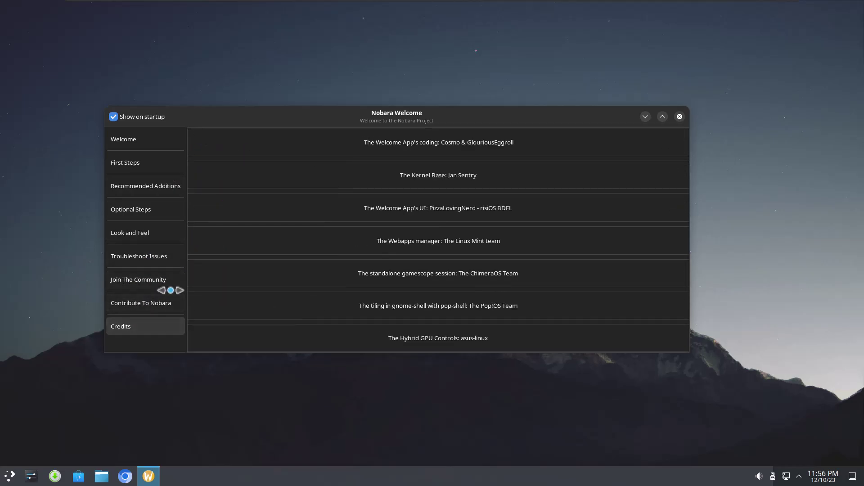
Step: Return to the Welcome page, turn off Show on startup, and close Nobara Welcome
click(129, 138)
click(113, 117)
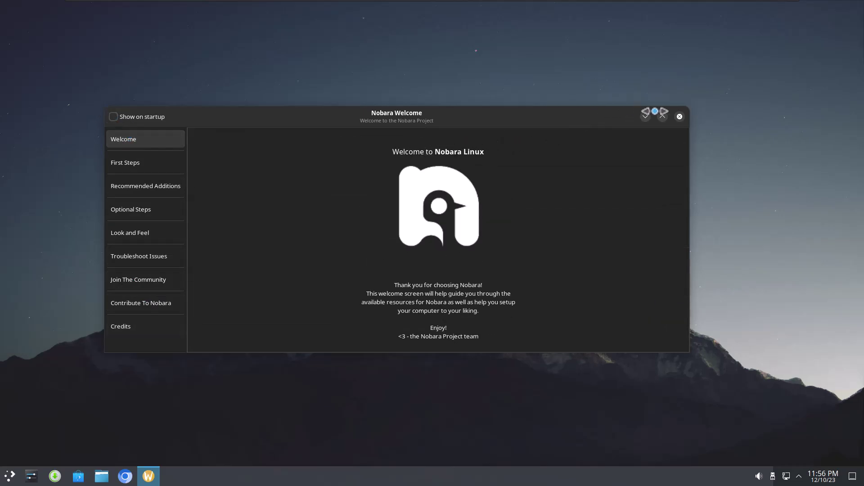
click(680, 116)
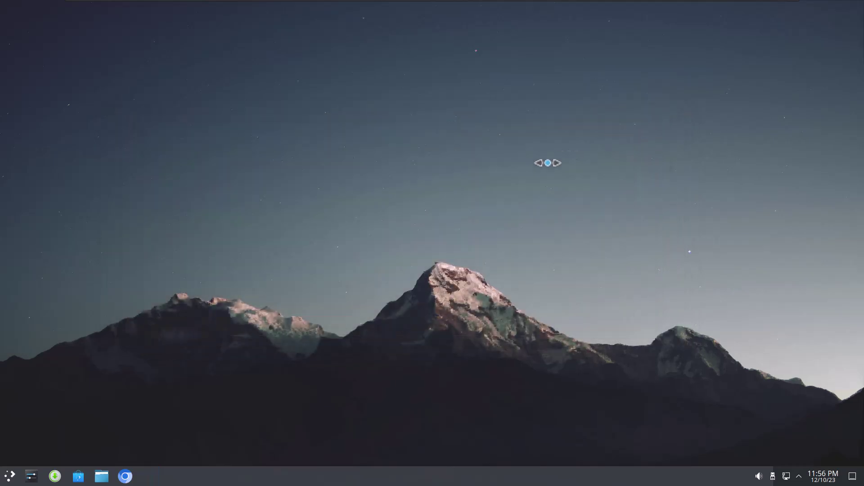
Step: Launch the Chromium web browser from the application launcher
right_click(39, 431)
click(81, 359)
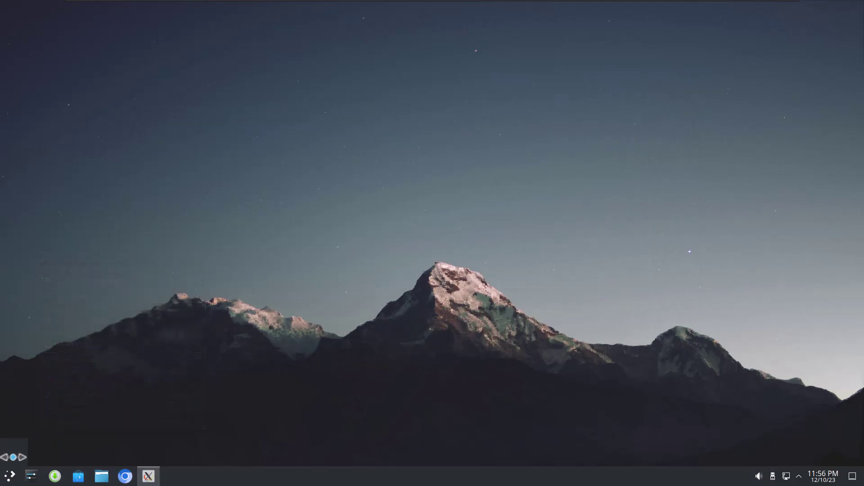
click(10, 475)
click(10, 476)
click(9, 476)
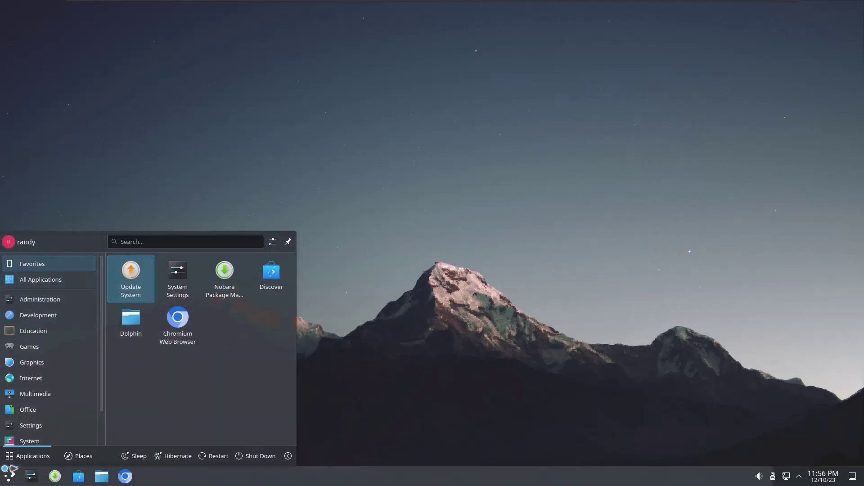
click(35, 394)
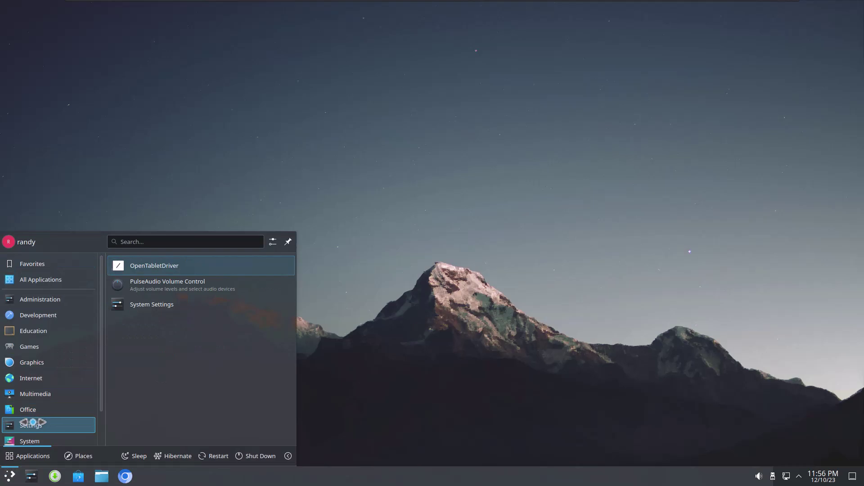
click(126, 475)
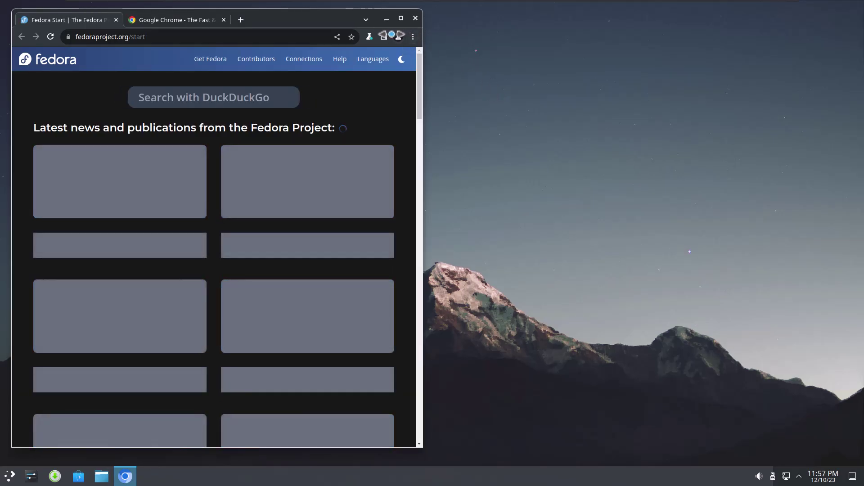
click(395, 36)
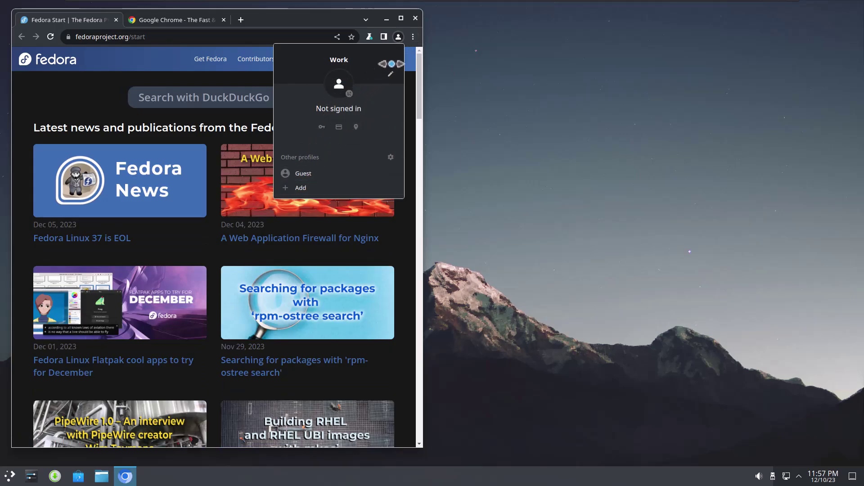
click(410, 35)
click(410, 34)
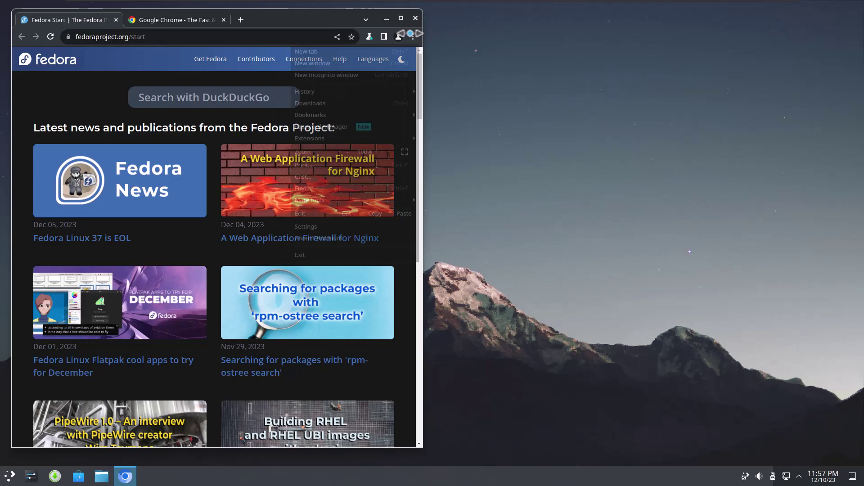
click(412, 36)
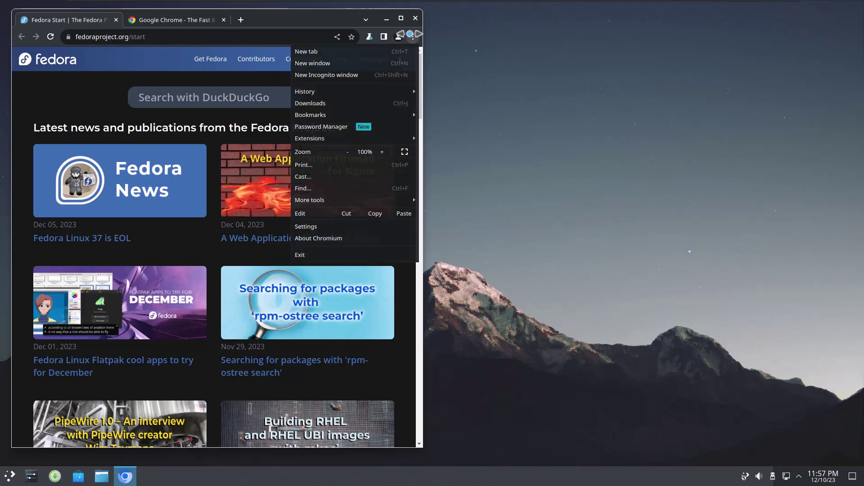
click(401, 18)
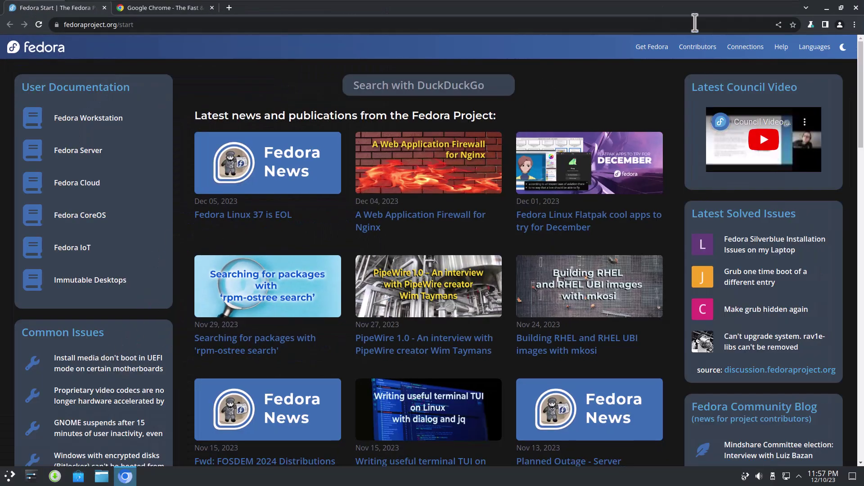
click(856, 7)
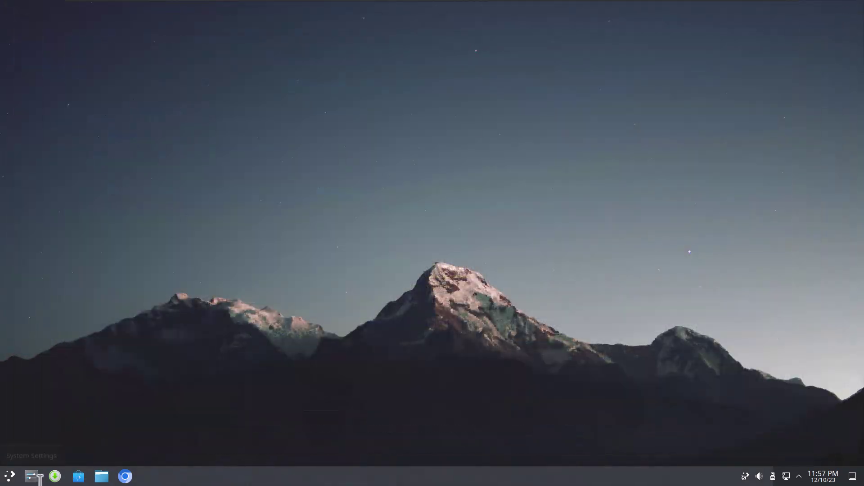
Step: In Discover's All Applications, search 'firefo' and try installing Firefox, which fails on an openh264 conflict
click(86, 477)
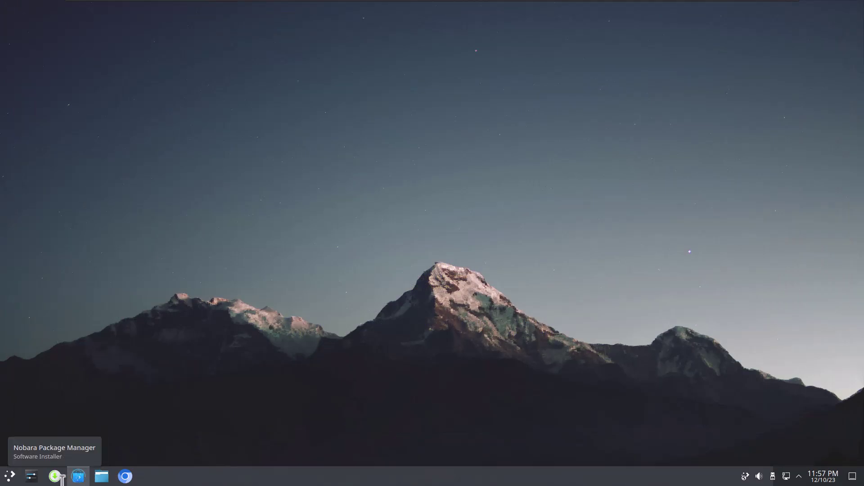
click(88, 478)
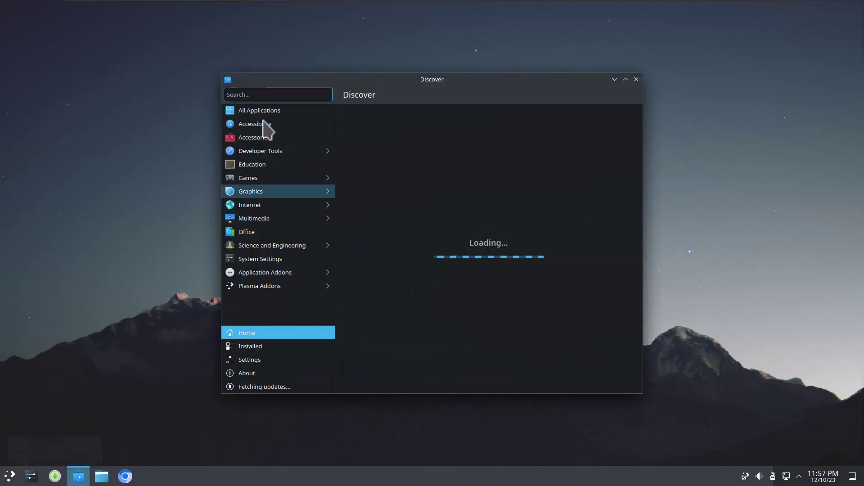
click(276, 112)
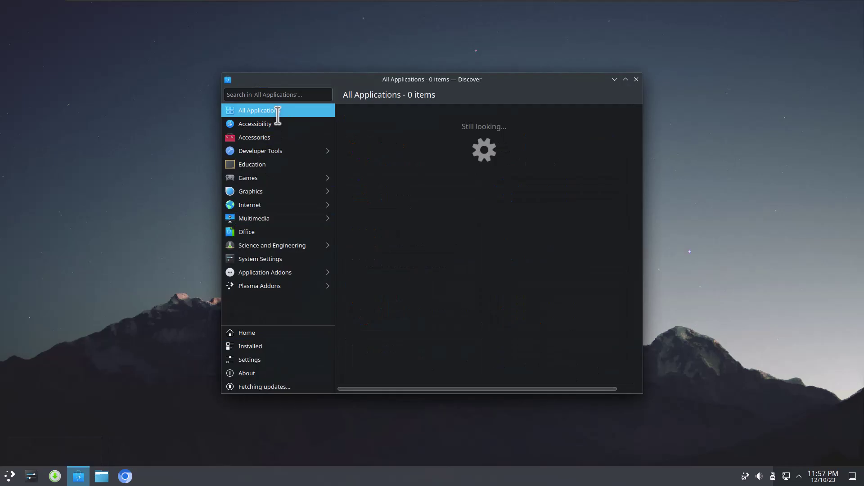
text(firefo)
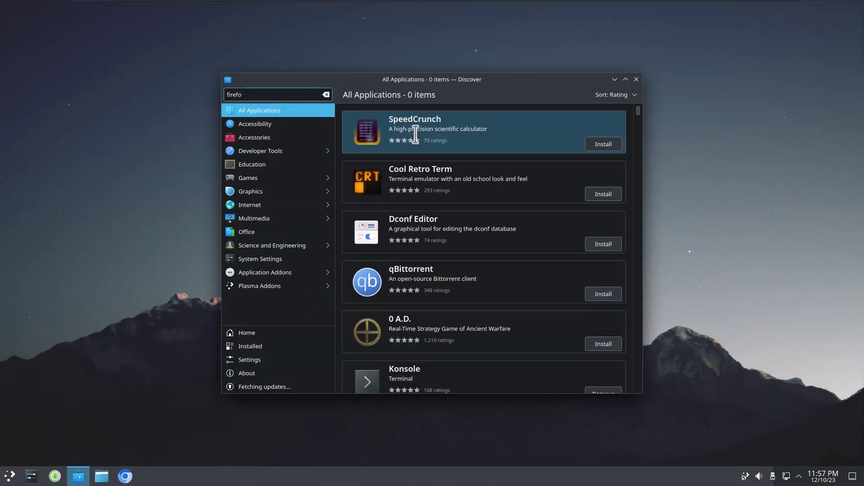
click(600, 143)
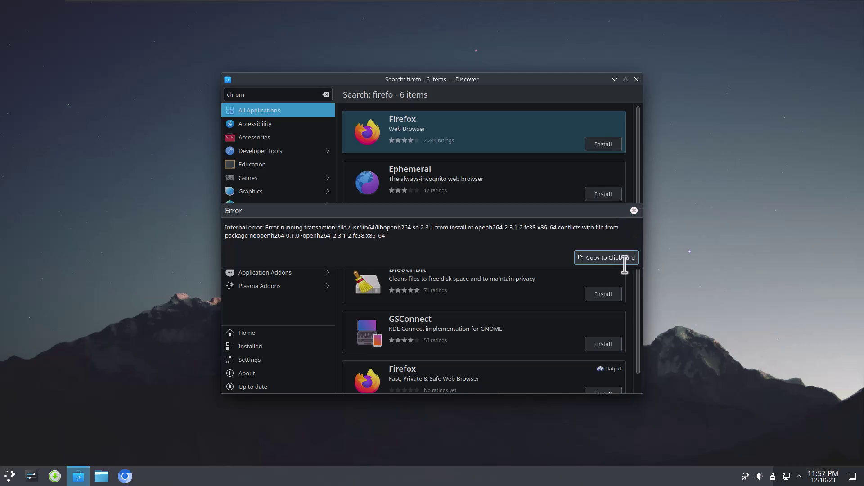
Step: Dismiss the error and install the Flatpak version of Firefox instead
click(635, 211)
scroll(584, 299, down, 1)
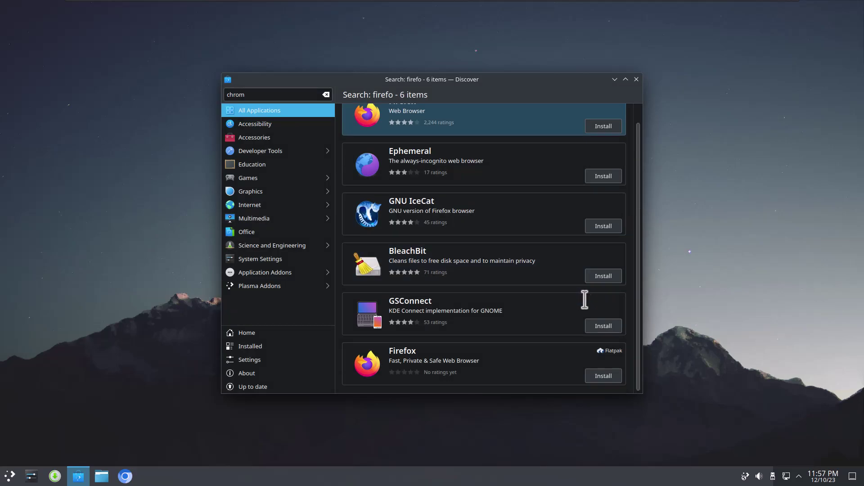
click(605, 375)
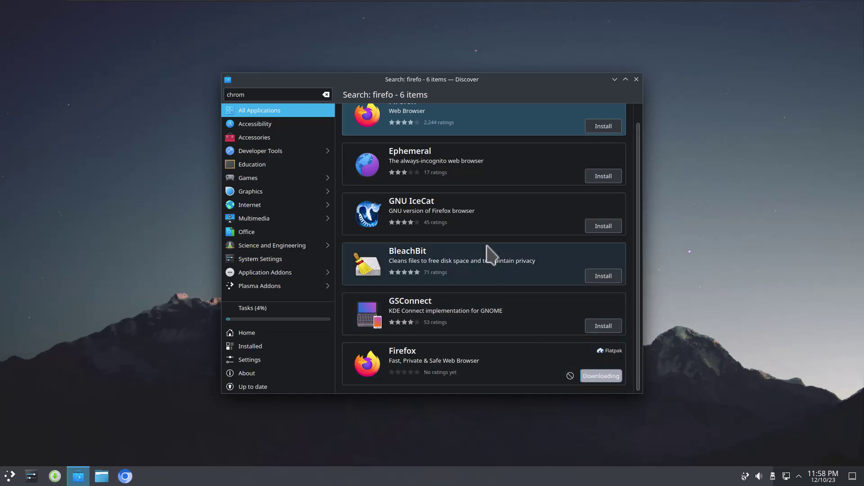
Step: Search for Chromium and remove the Chromium Web Browser
scroll(461, 117, up, 1)
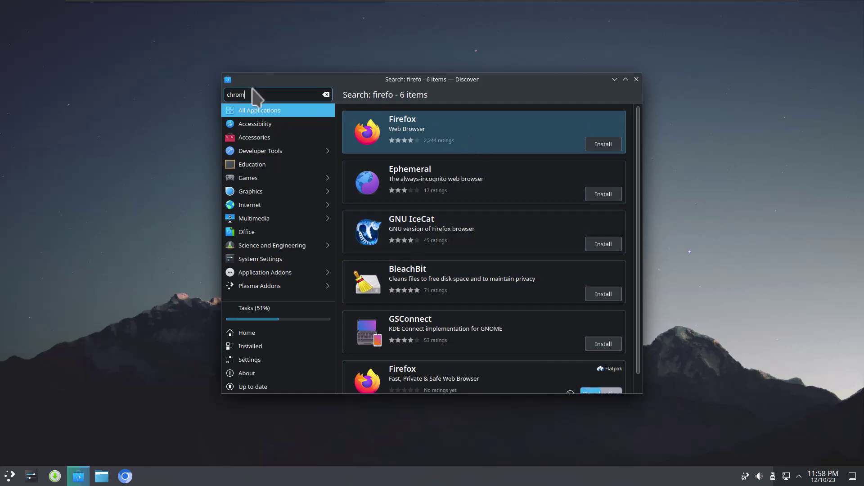
text(m)
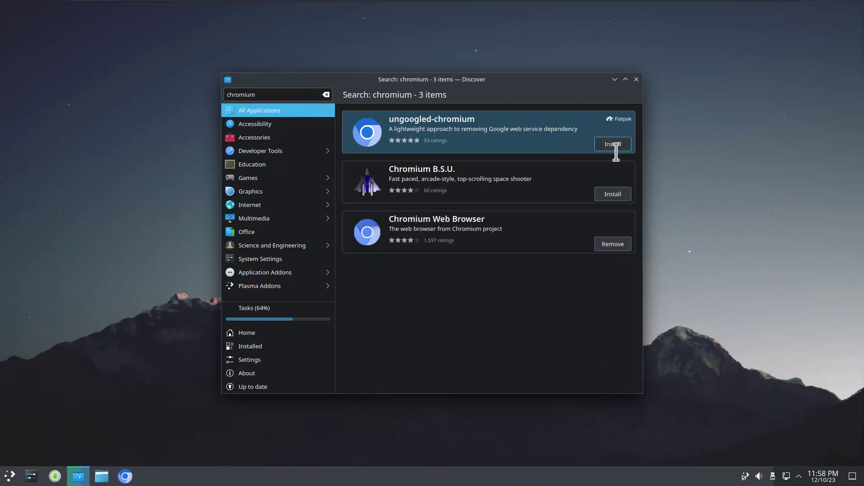
click(605, 244)
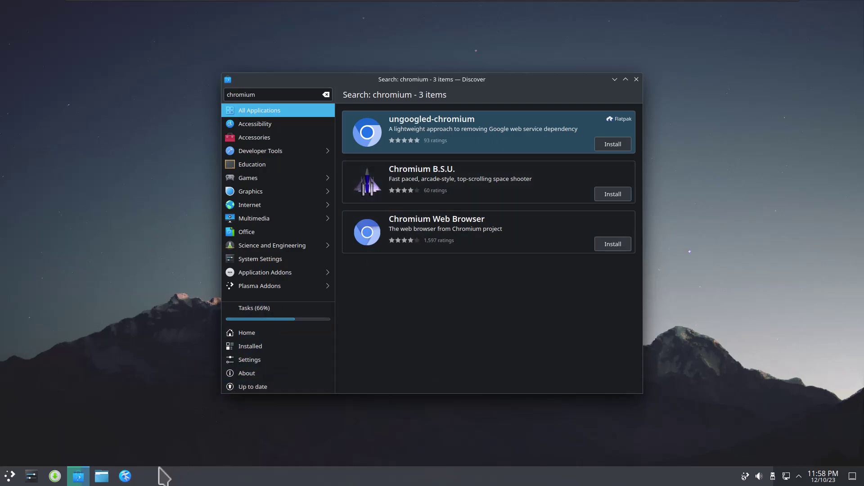
Step: Open Kate and close it again, then close Discover while Firefox finishes installing
click(122, 475)
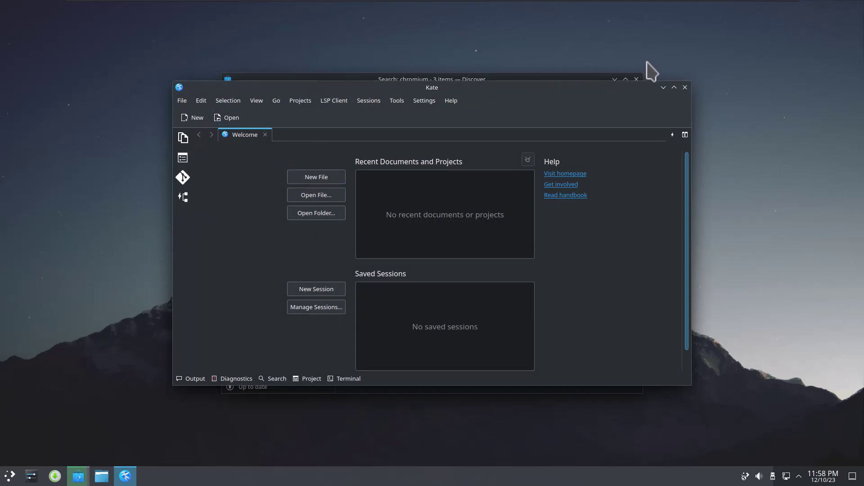
click(684, 87)
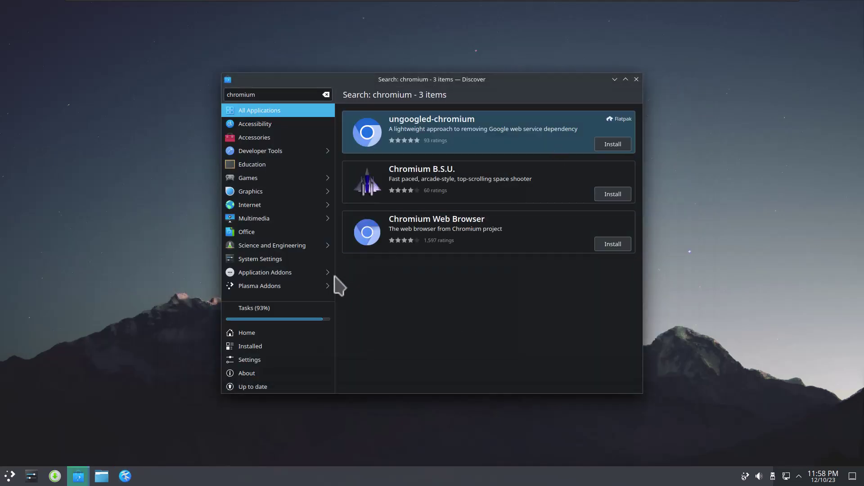
click(635, 80)
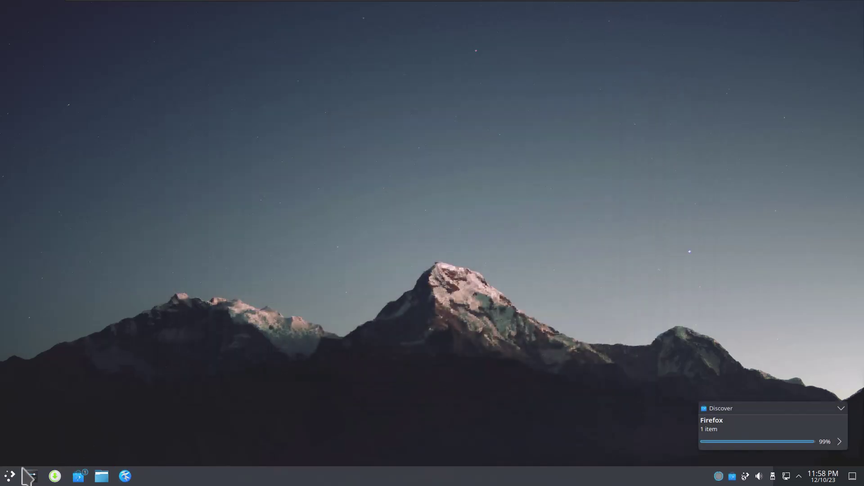
Step: Add the Firefox Web Browser from the launcher's Internet category to the panel as a widget
click(8, 475)
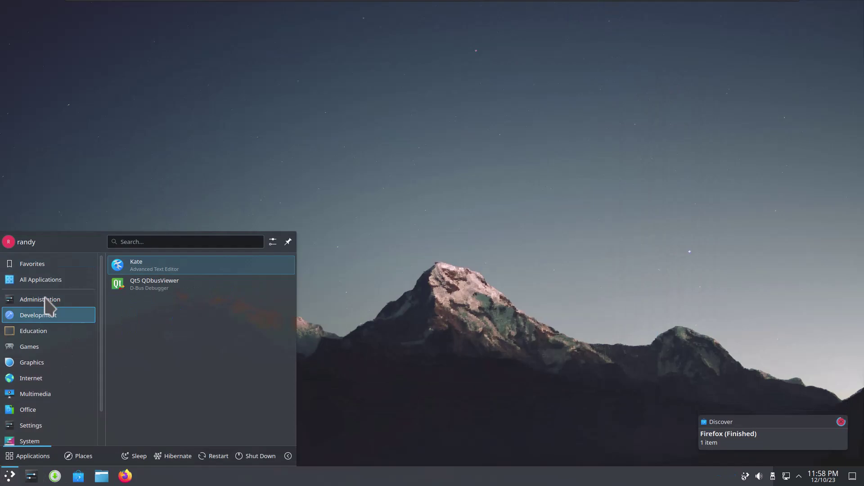
mouse_move(18, 368)
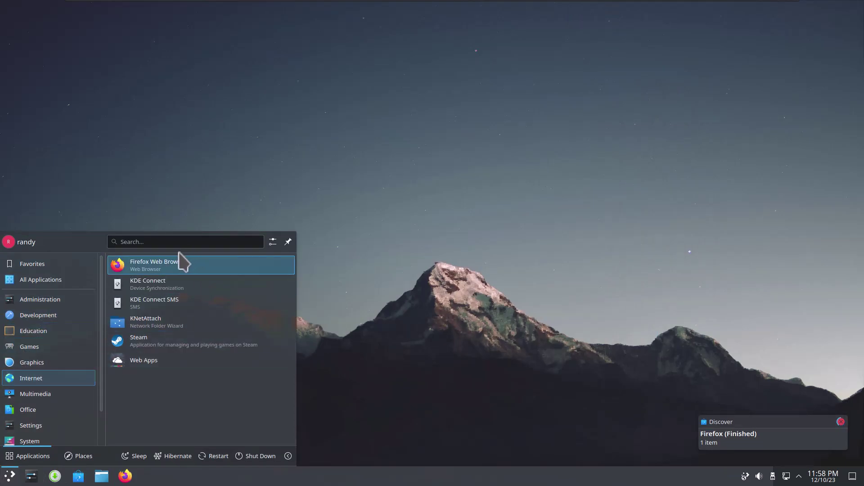
right_click(192, 264)
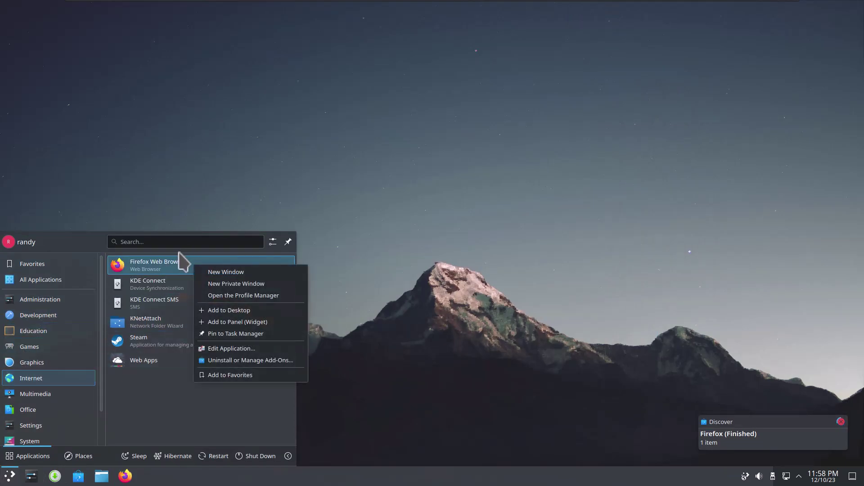
click(204, 322)
key(Return)
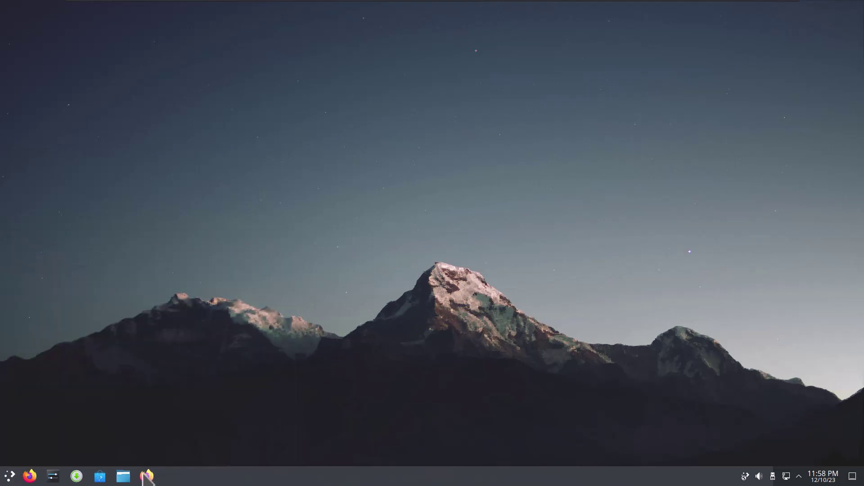
Step: Unpin the duplicate Firefox from the task manager, then test-launch and close Firefox from the new launcher
right_click(148, 475)
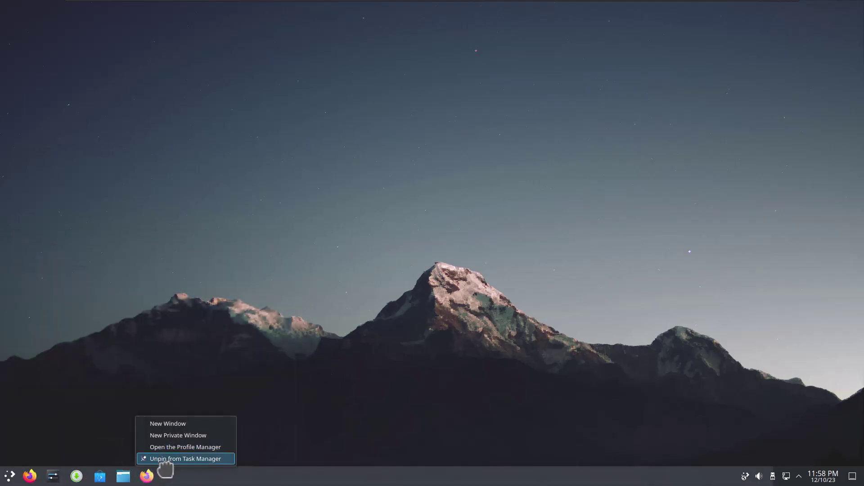
click(166, 459)
click(30, 476)
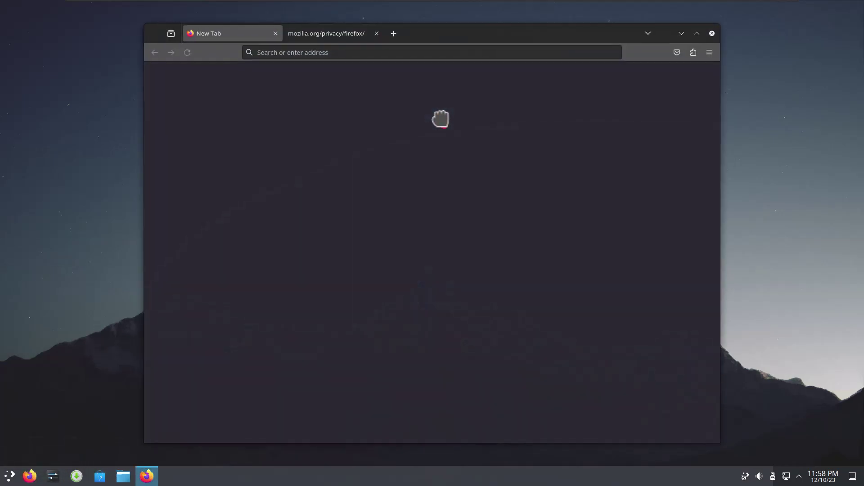
click(711, 33)
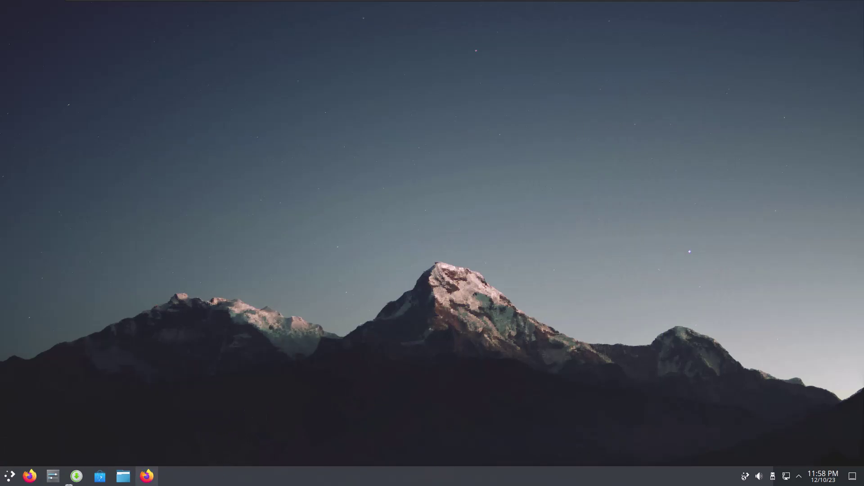
Step: Browse the launcher's Development, Education and Games categories, ending on Administration's Firewall and Language apps
click(4, 473)
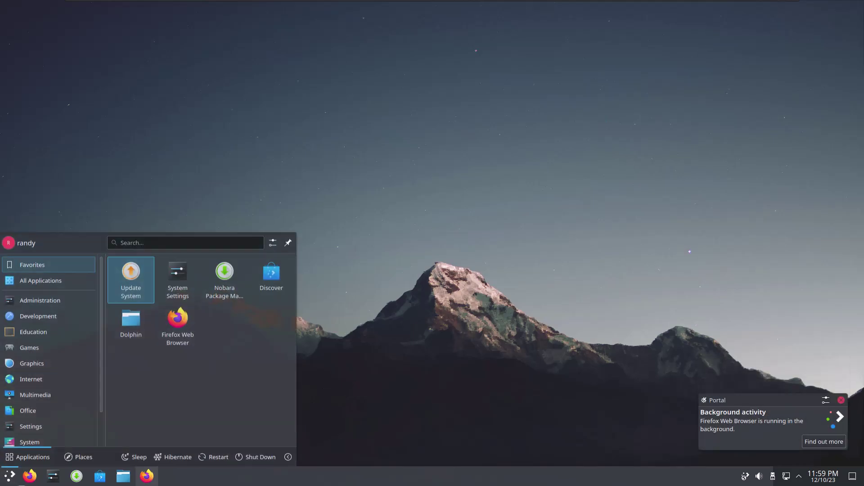
mouse_move(47, 299)
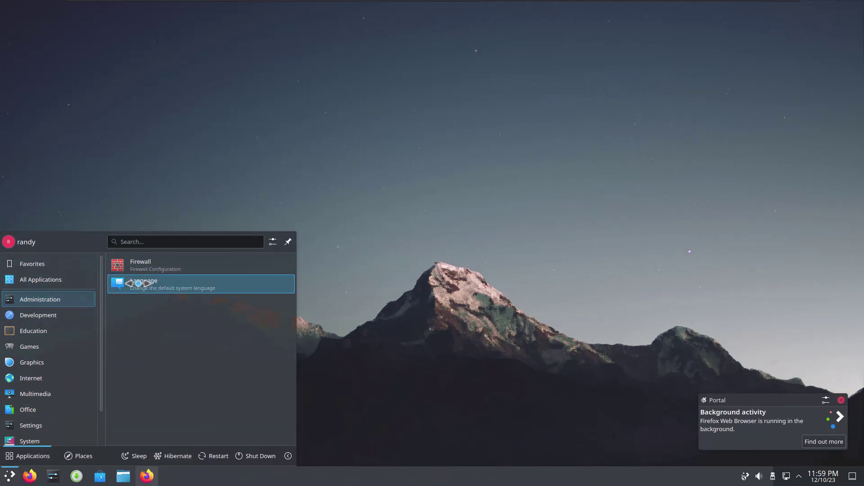
mouse_move(39, 317)
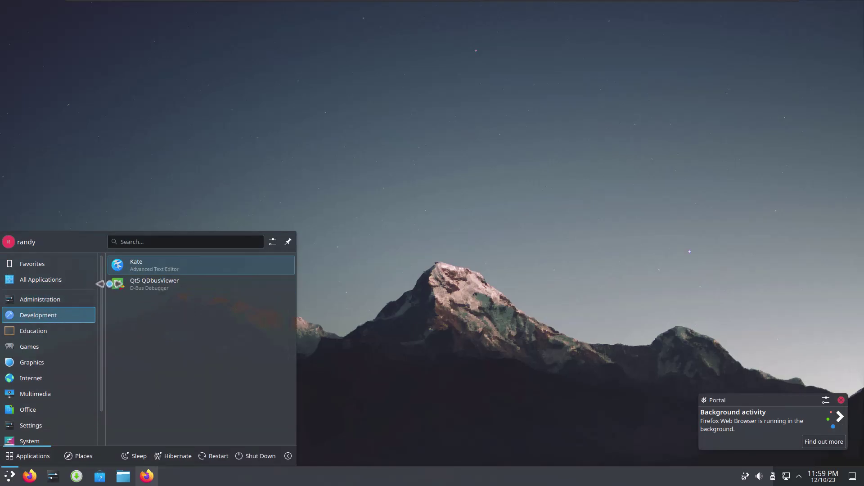
mouse_move(86, 300)
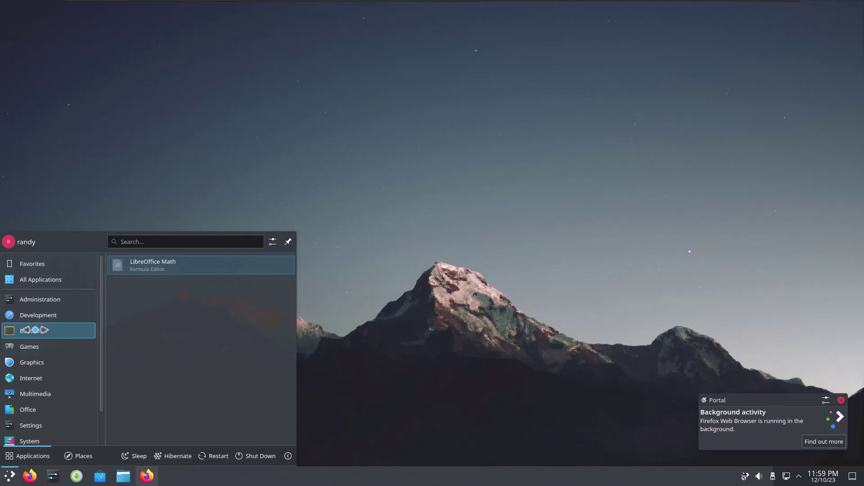
mouse_move(32, 346)
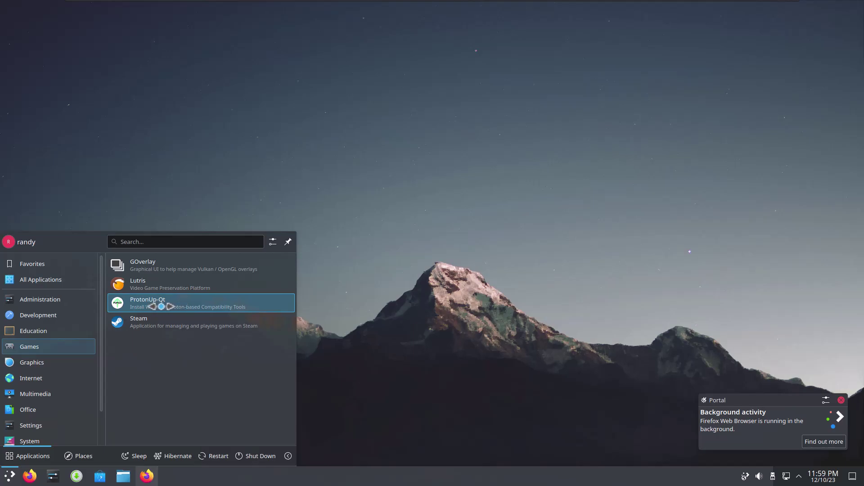
mouse_move(26, 362)
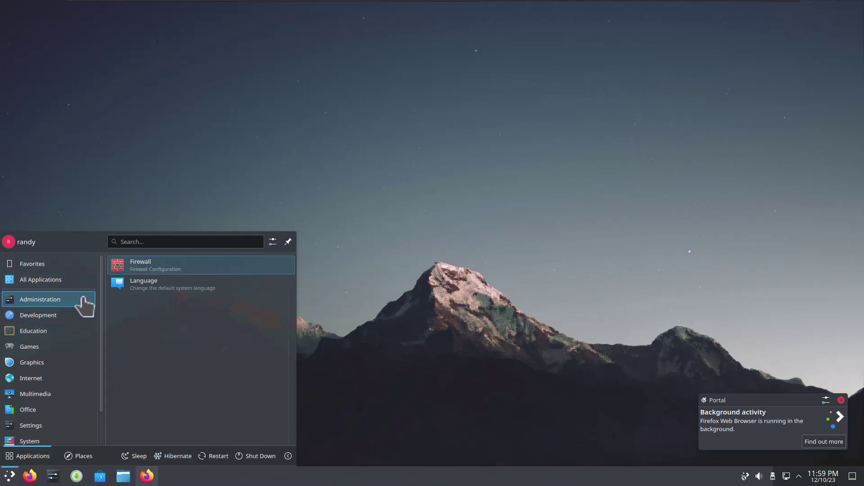
Step: Preview each launcher category in turn, from Development down to System
mouse_move(75, 317)
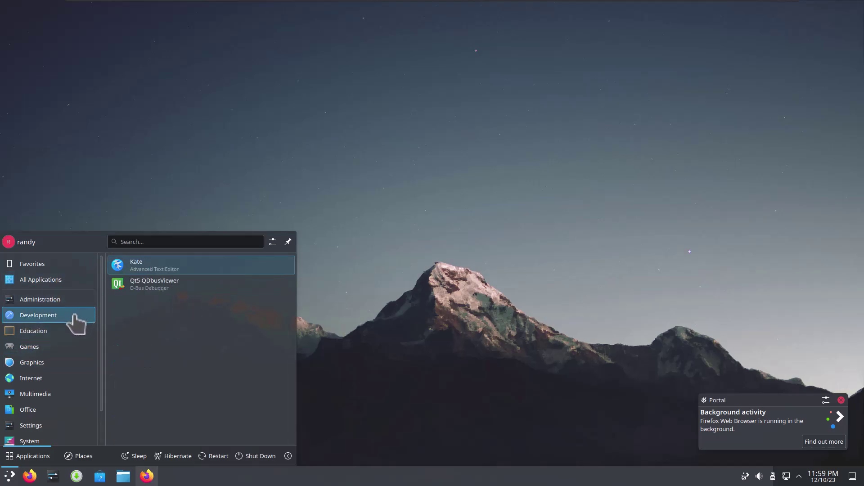
mouse_move(77, 338)
mouse_move(72, 355)
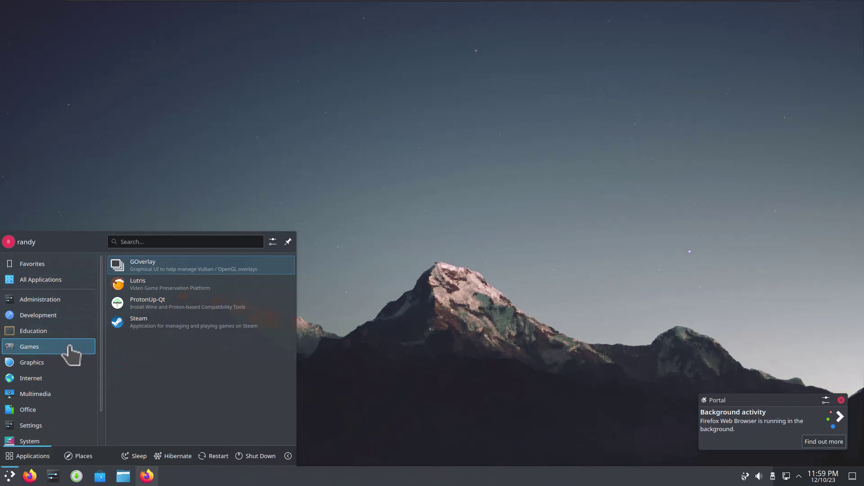
mouse_move(58, 369)
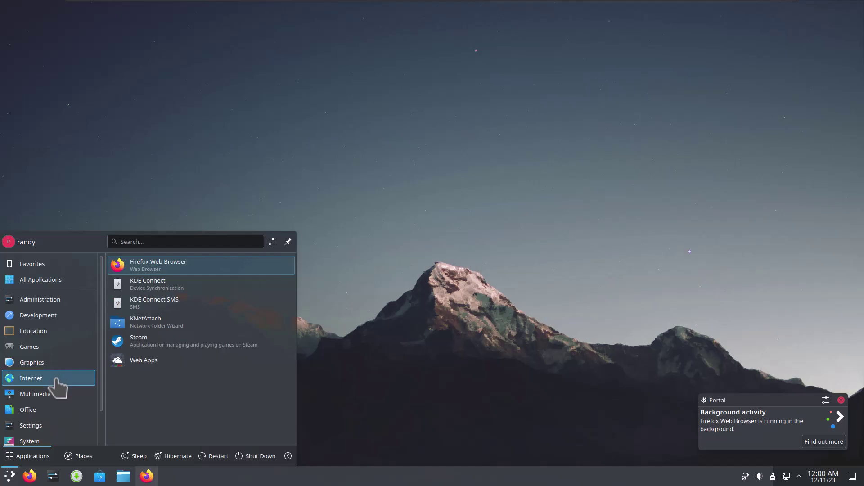
mouse_move(56, 397)
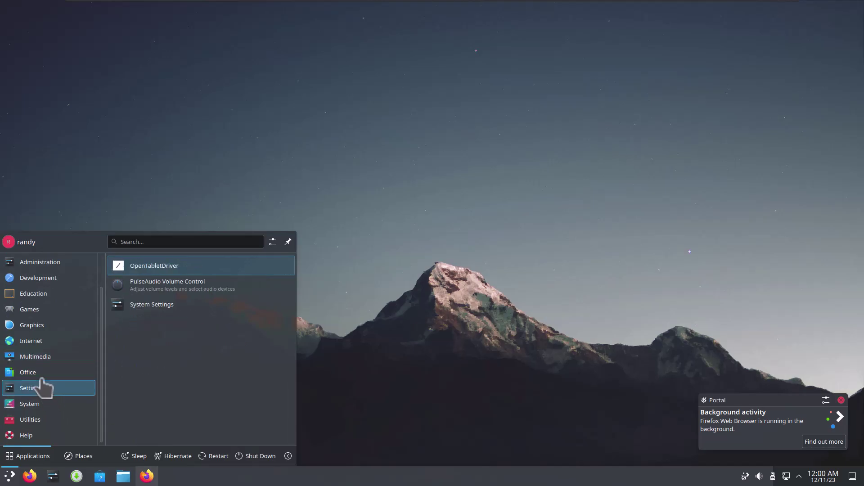
mouse_move(39, 374)
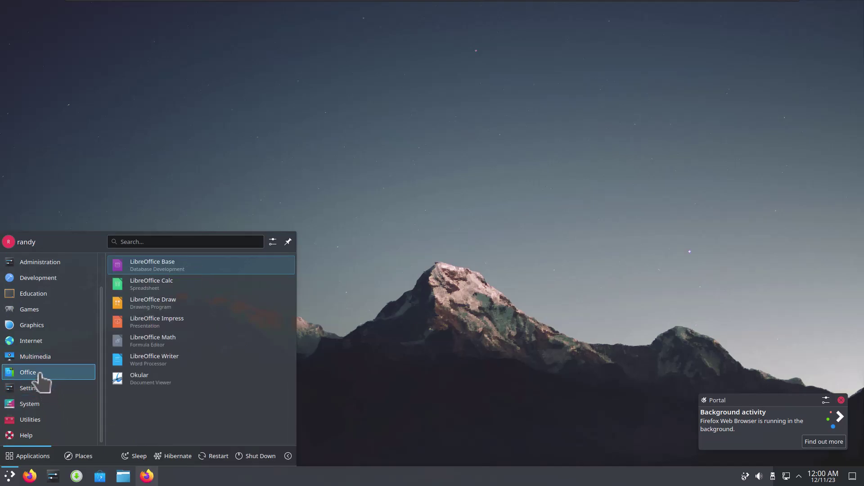
mouse_move(38, 390)
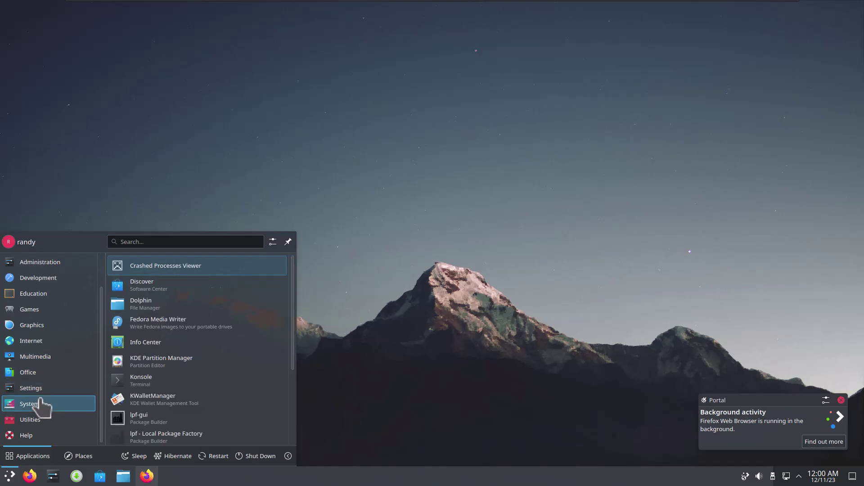
mouse_move(90, 381)
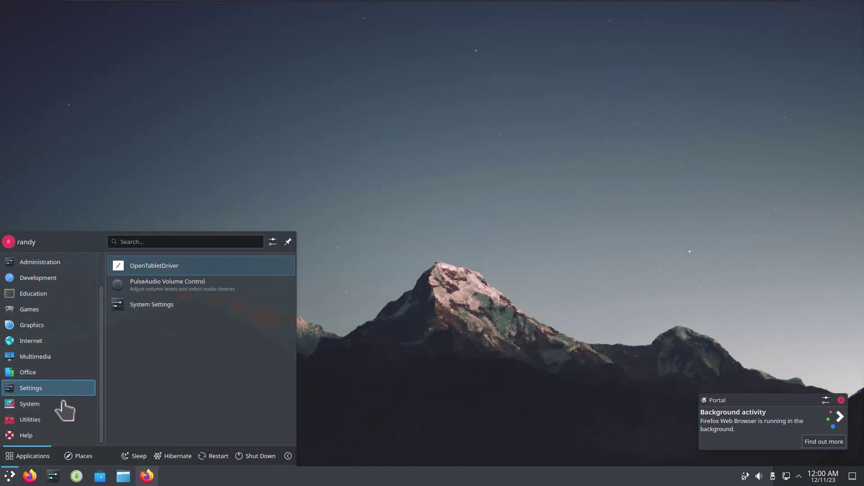
mouse_move(65, 405)
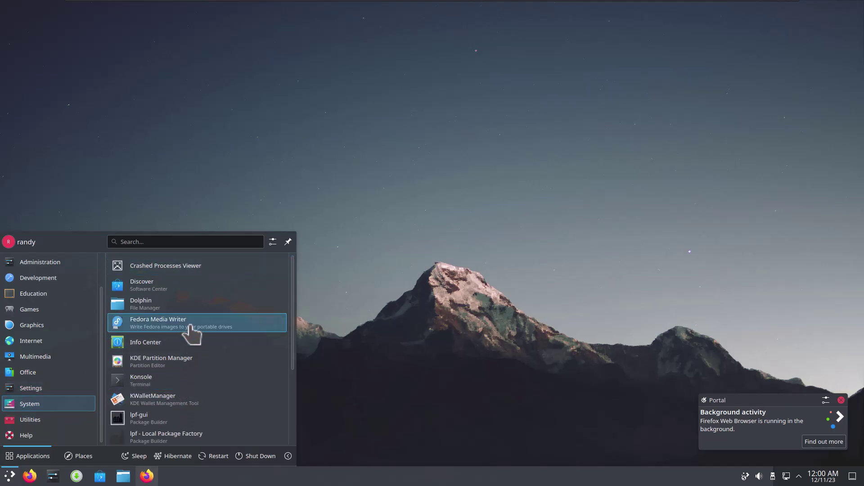
Step: Scroll the System category's apps down to Menu Editor and Update System
scroll(191, 363, down, 2)
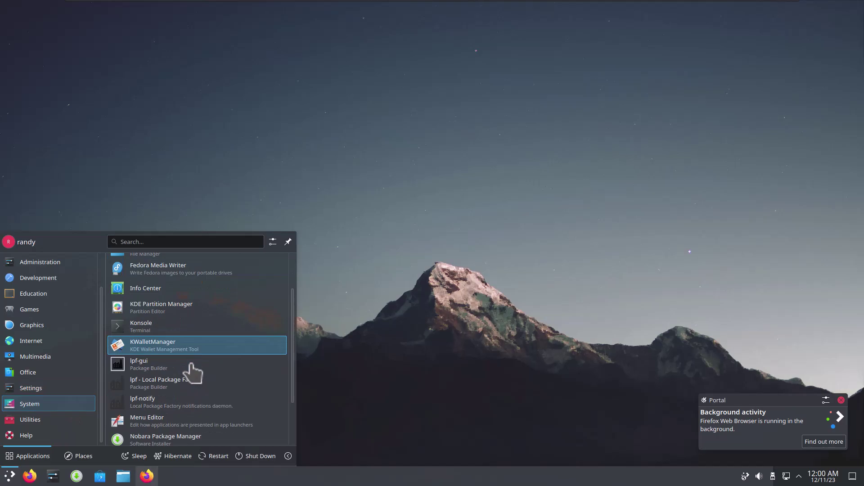
scroll(193, 373, down, 1)
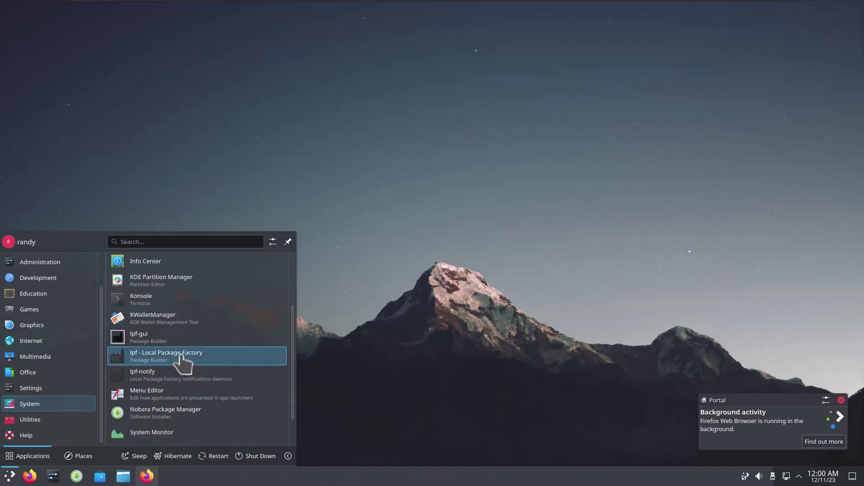
scroll(183, 364, down, 2)
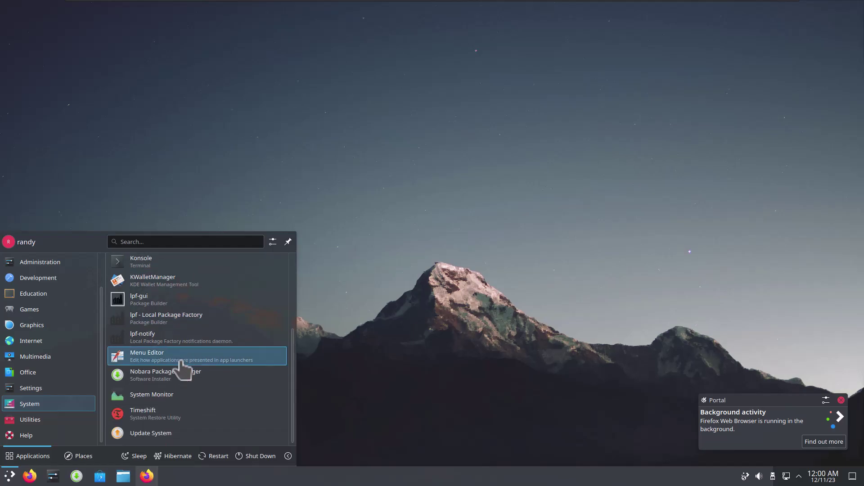
Step: Open and close Menu Editor, then launch KMouseTool from the Utilities category
click(181, 360)
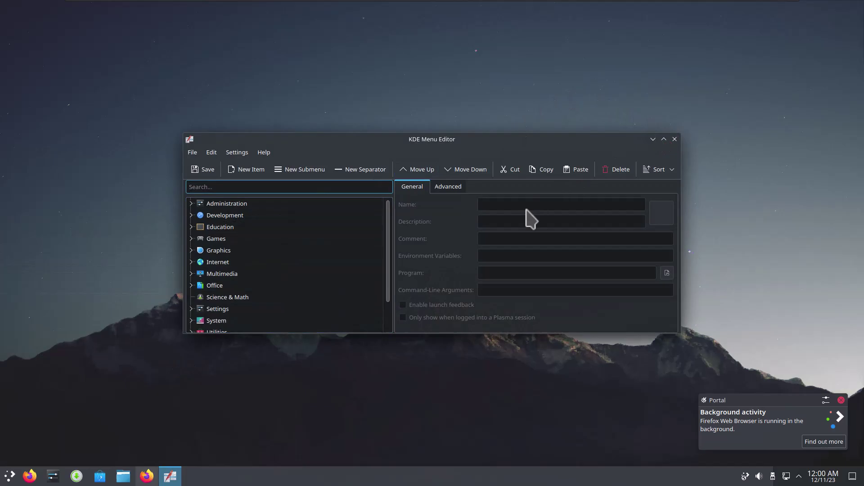
click(674, 139)
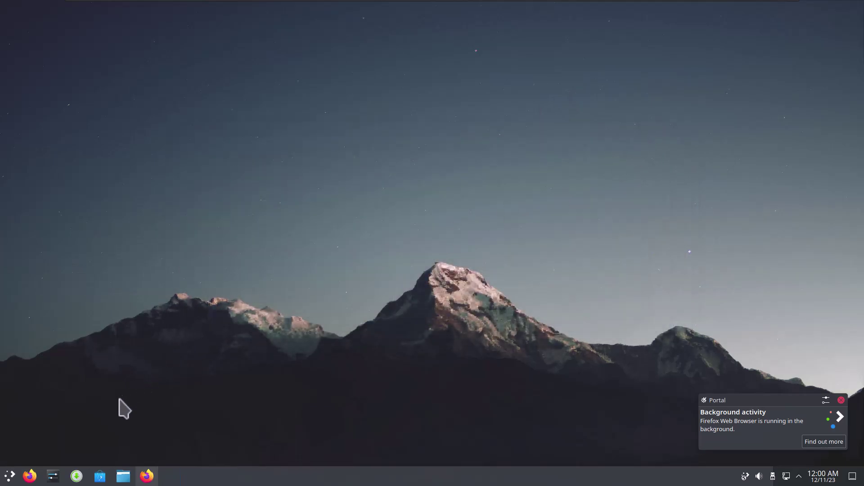
click(9, 476)
click(60, 417)
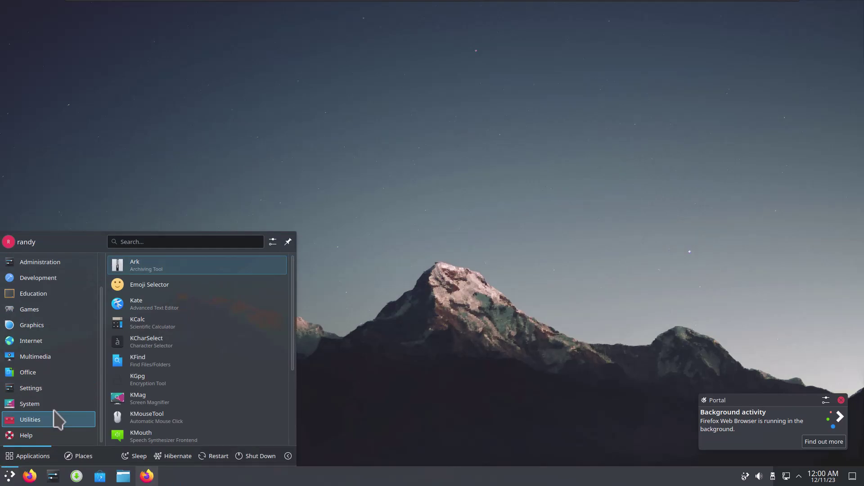
click(164, 415)
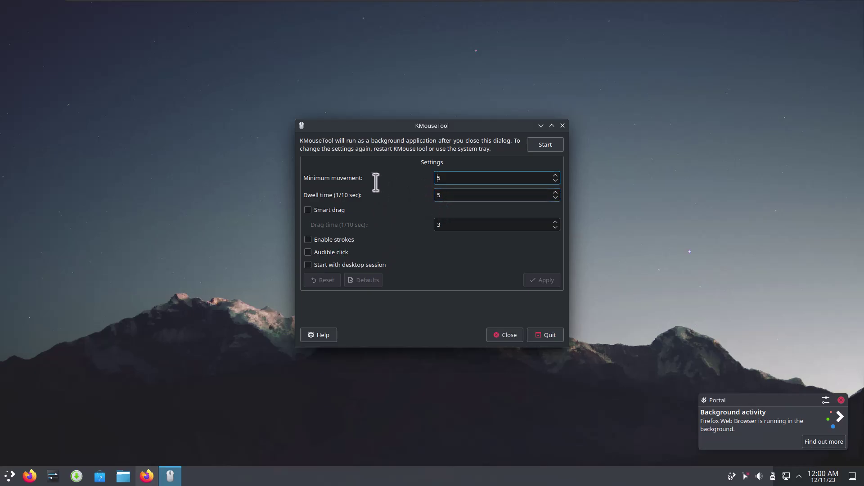
click(562, 125)
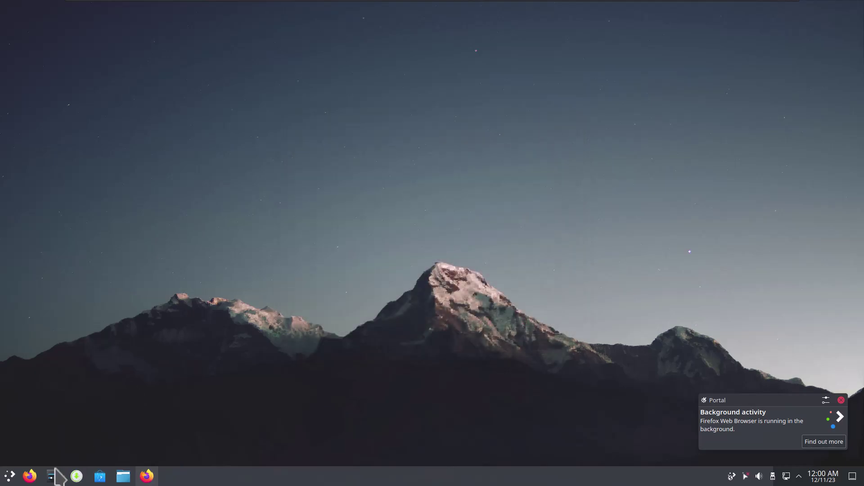
click(9, 476)
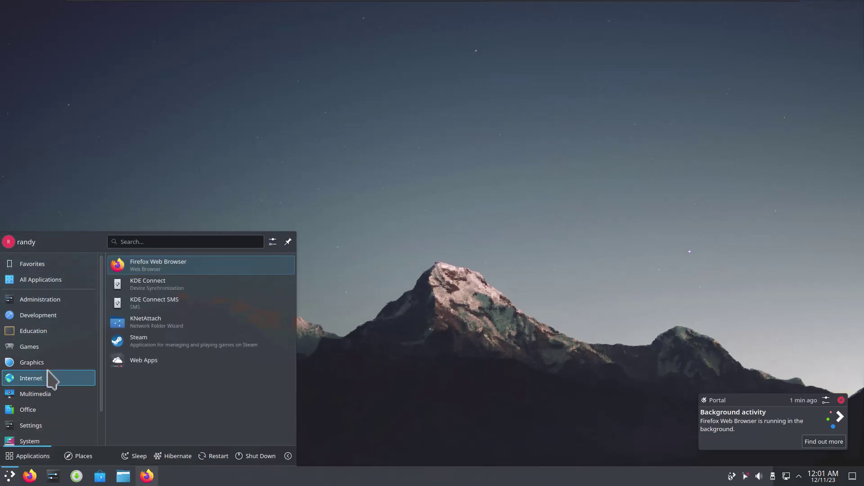
scroll(50, 376, down, 3)
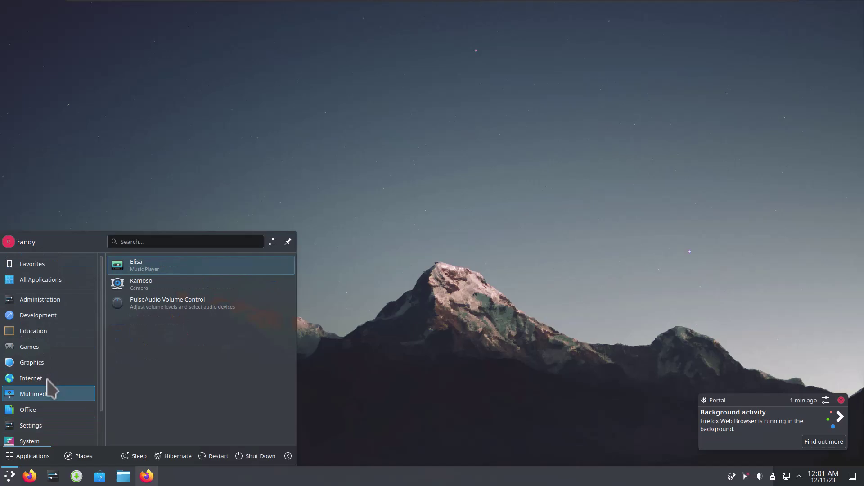
mouse_move(54, 412)
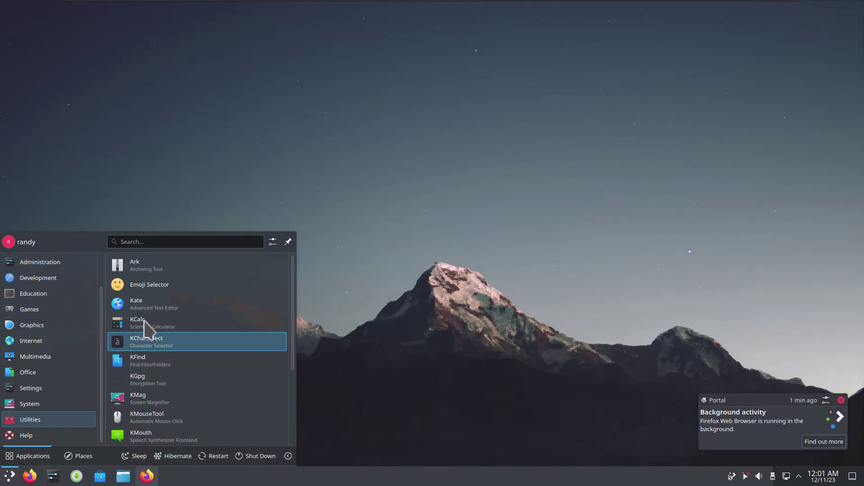
key(Down)
key(Down)
key(Escape)
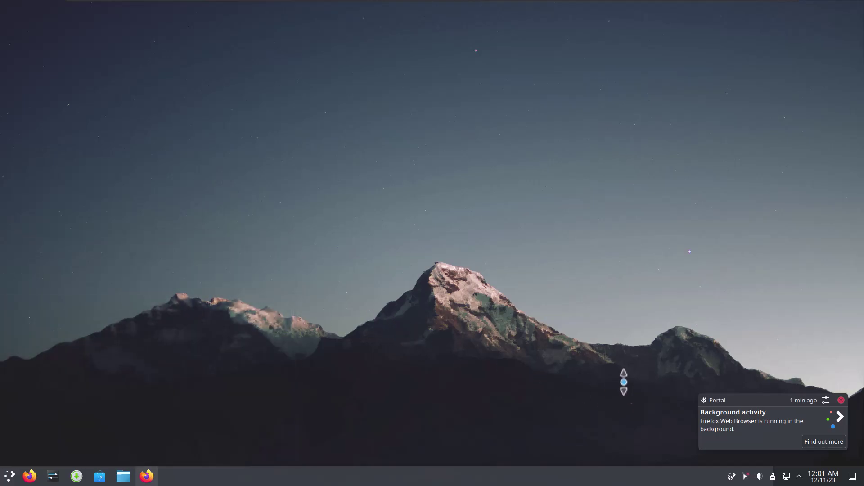